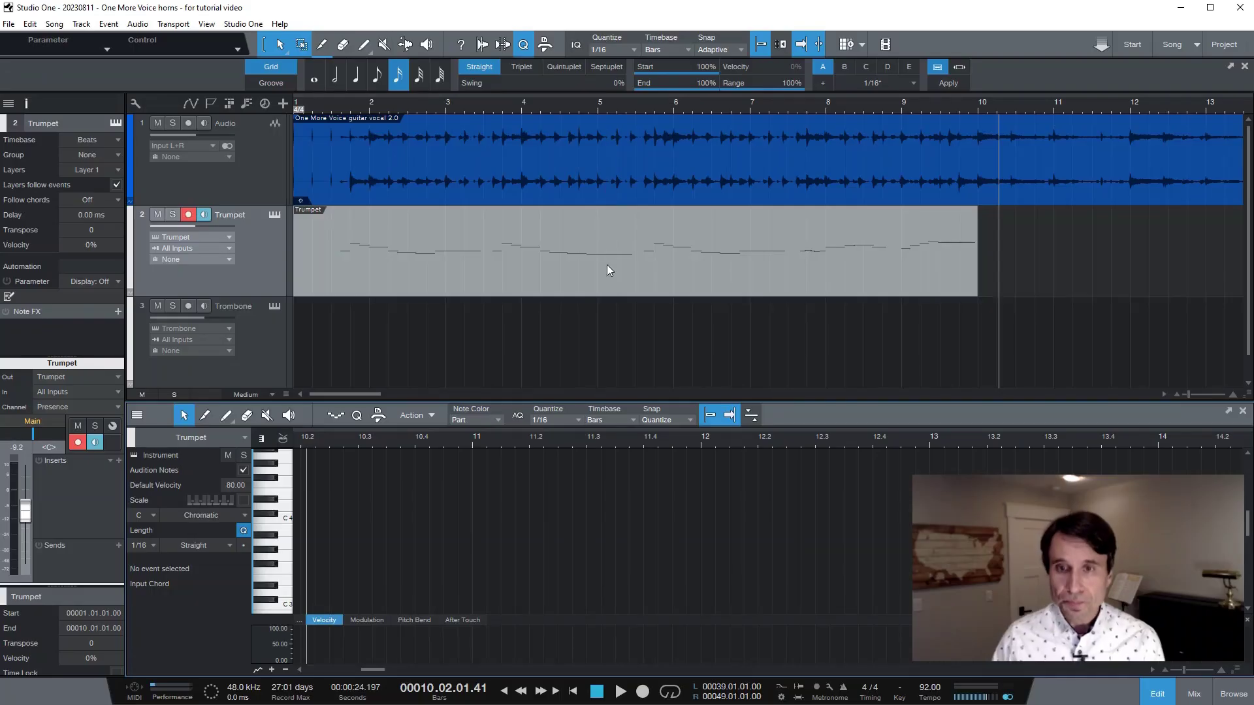
Open the Trumpet part in the note editor and play it back from beat 2 of bar 1
left_click(611, 288)
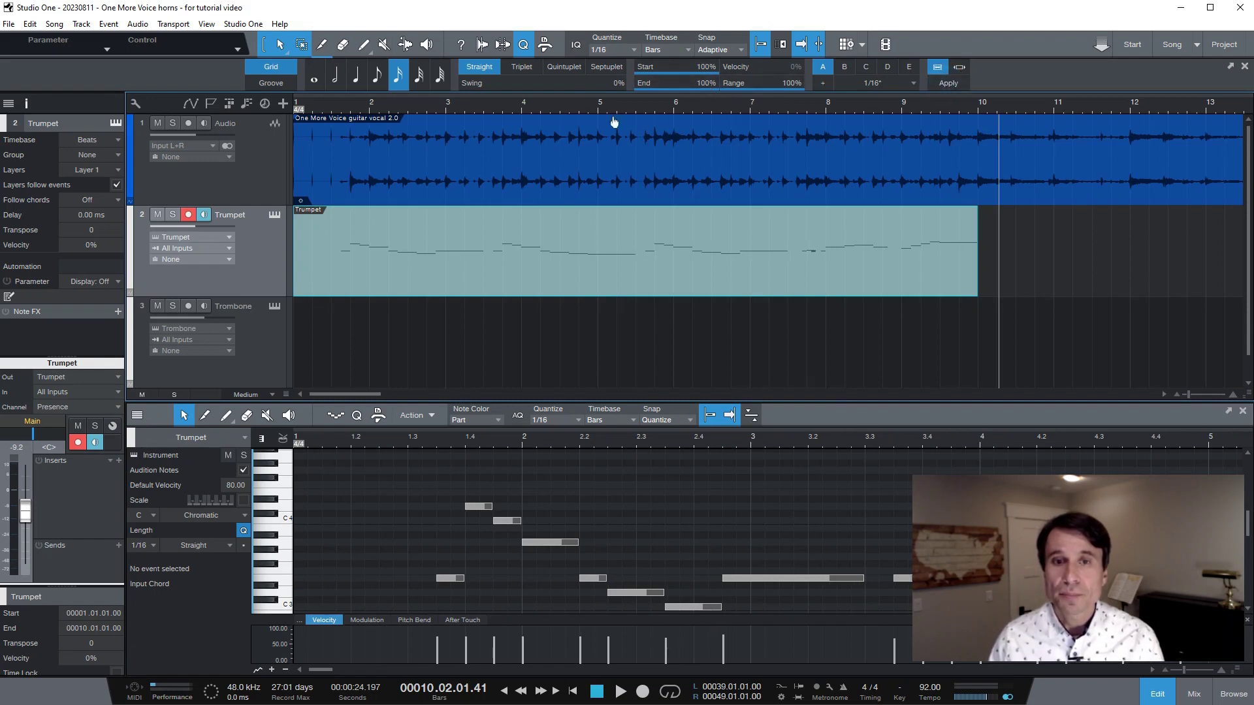
left_click(328, 103)
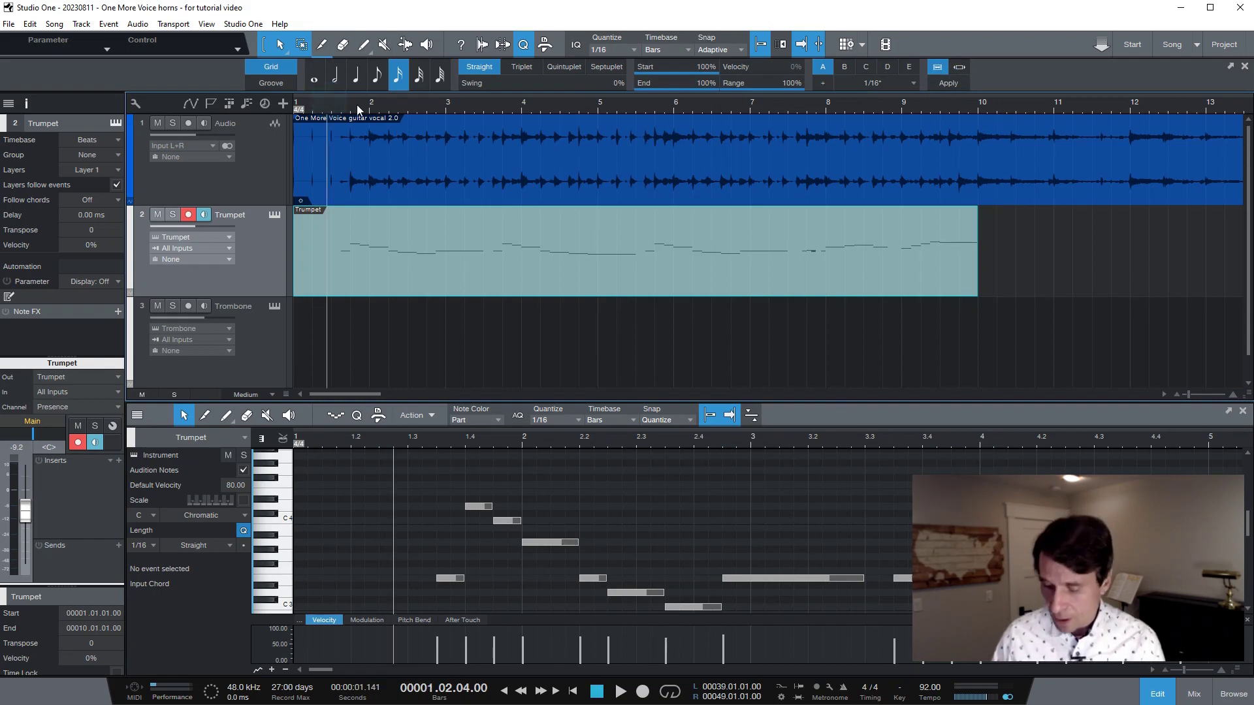
key("space")
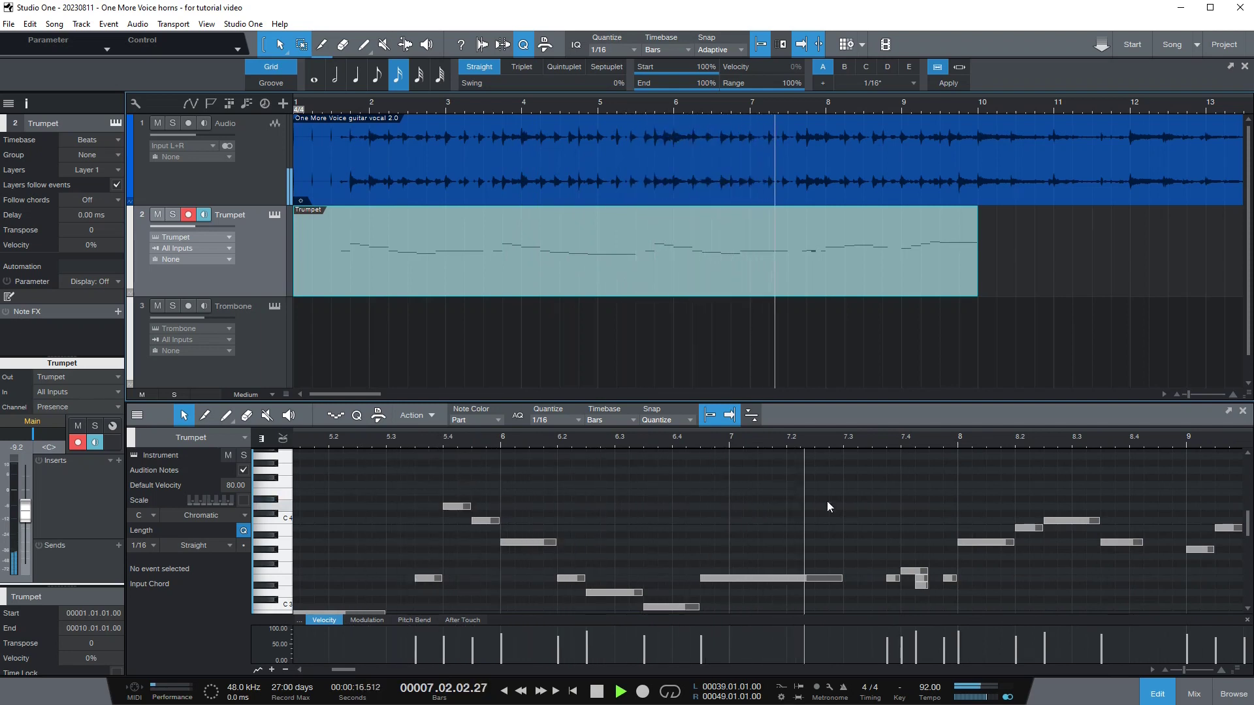
key("space")
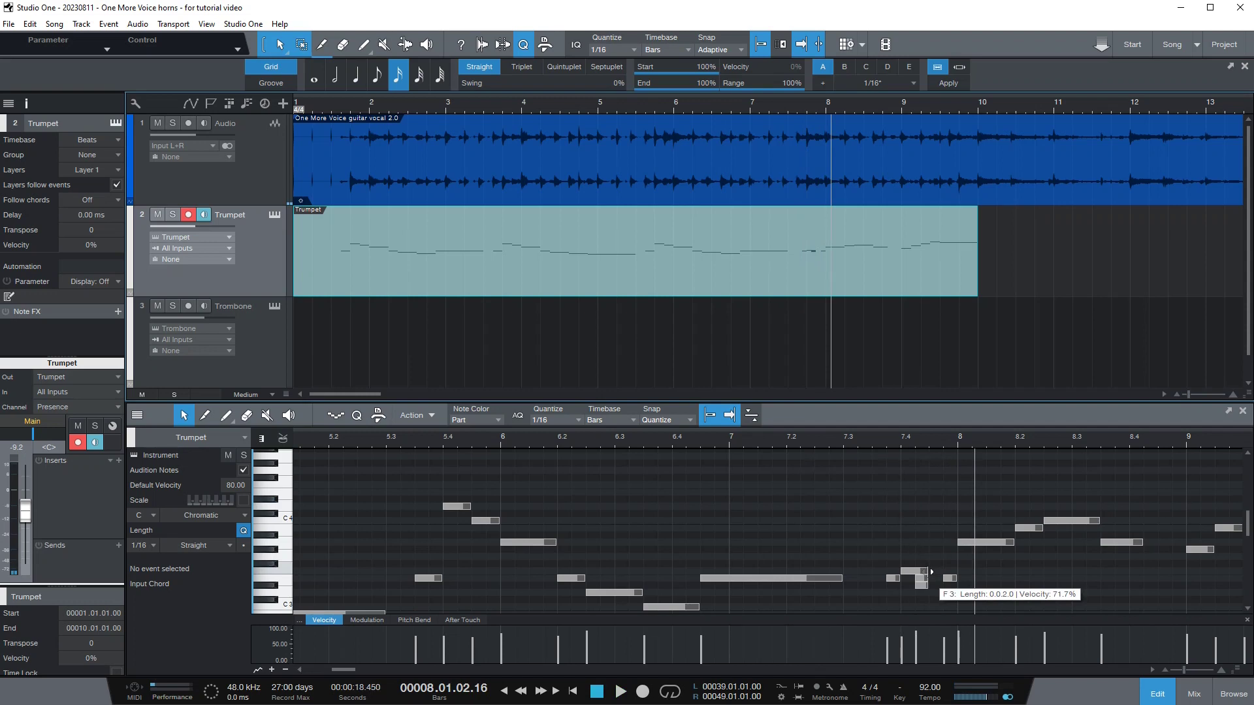
Shorten the trumpet's F3 at 7.4.1 to a sixteenth, place its D#3 at 7.4.3, and replay from bar 6
left_click_drag(930, 572, 916, 573)
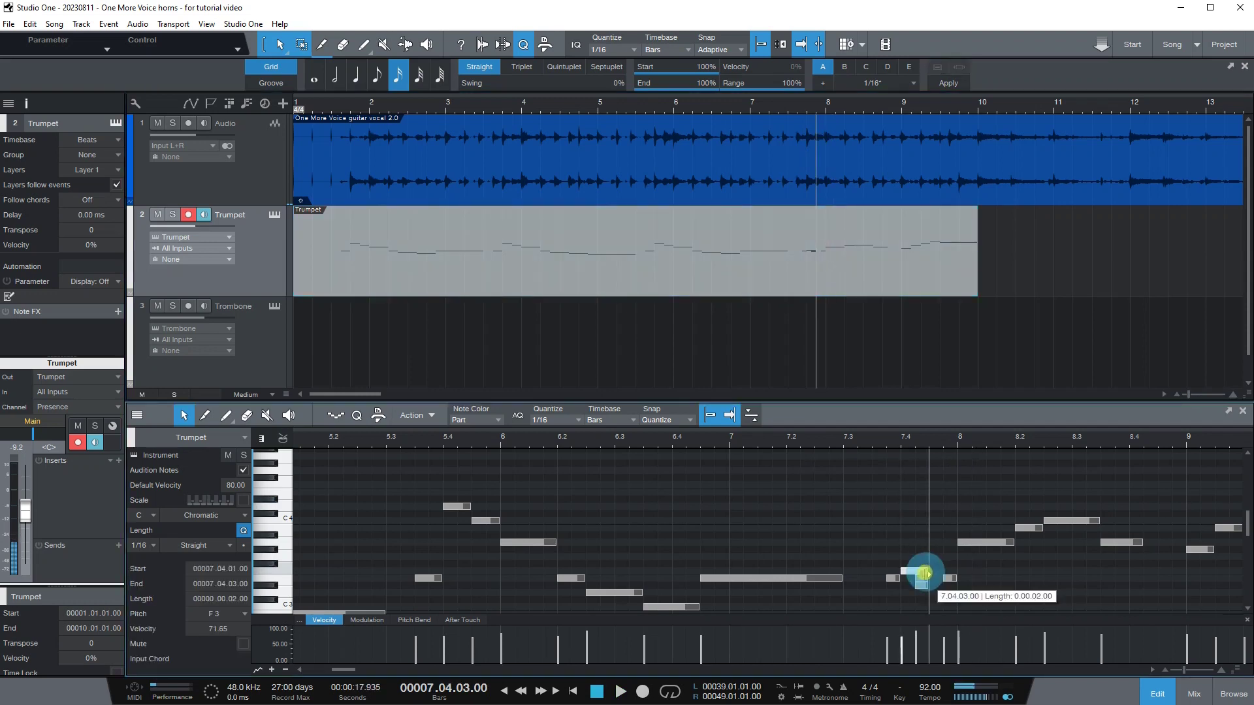
left_click_drag(923, 592, 936, 594)
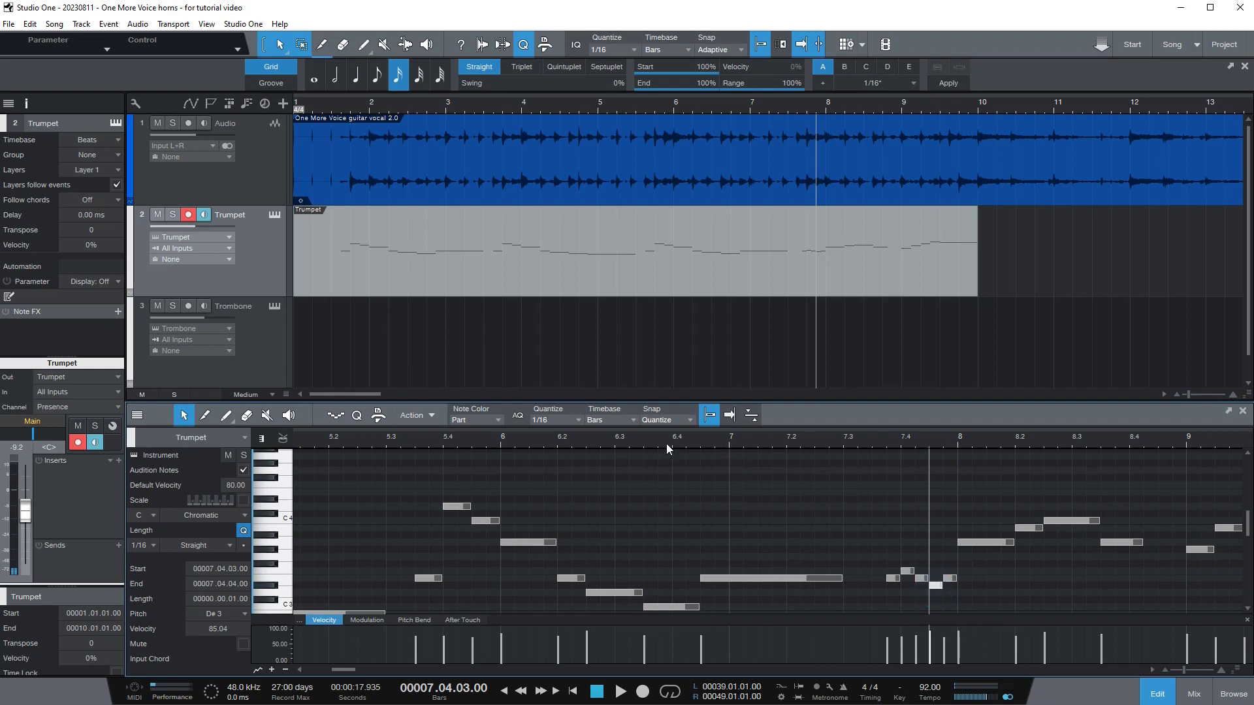
left_click(502, 447)
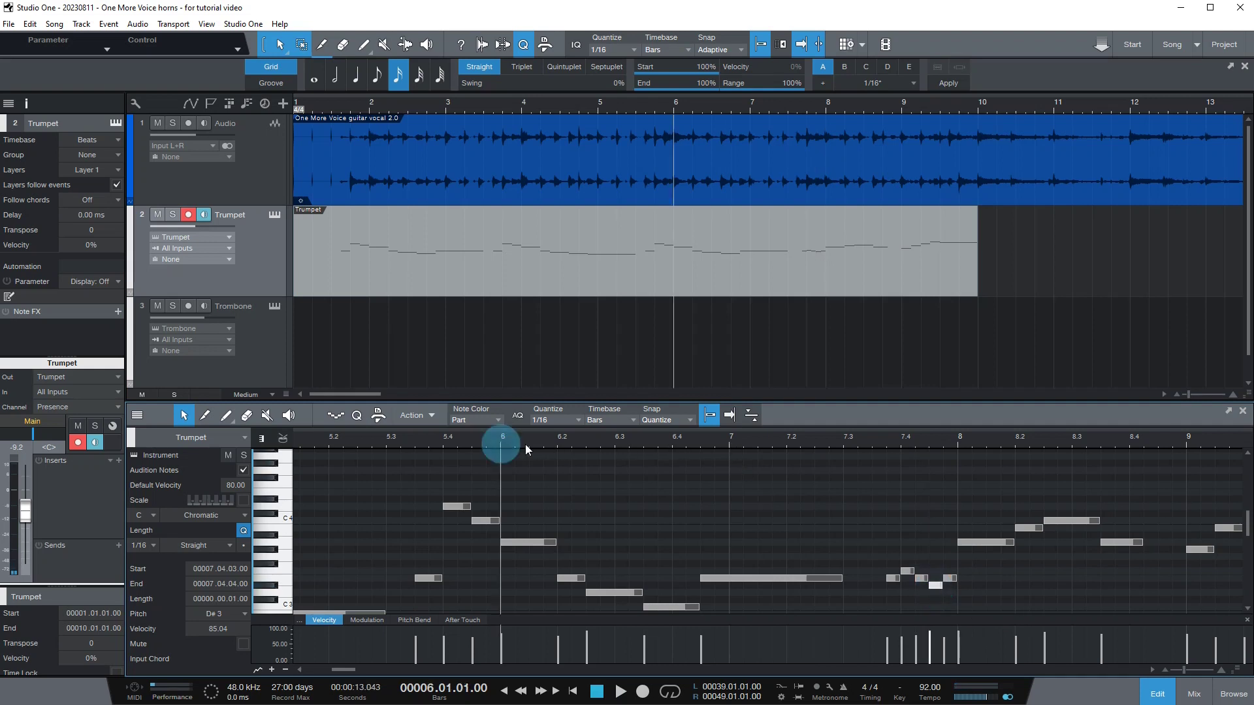
key("space")
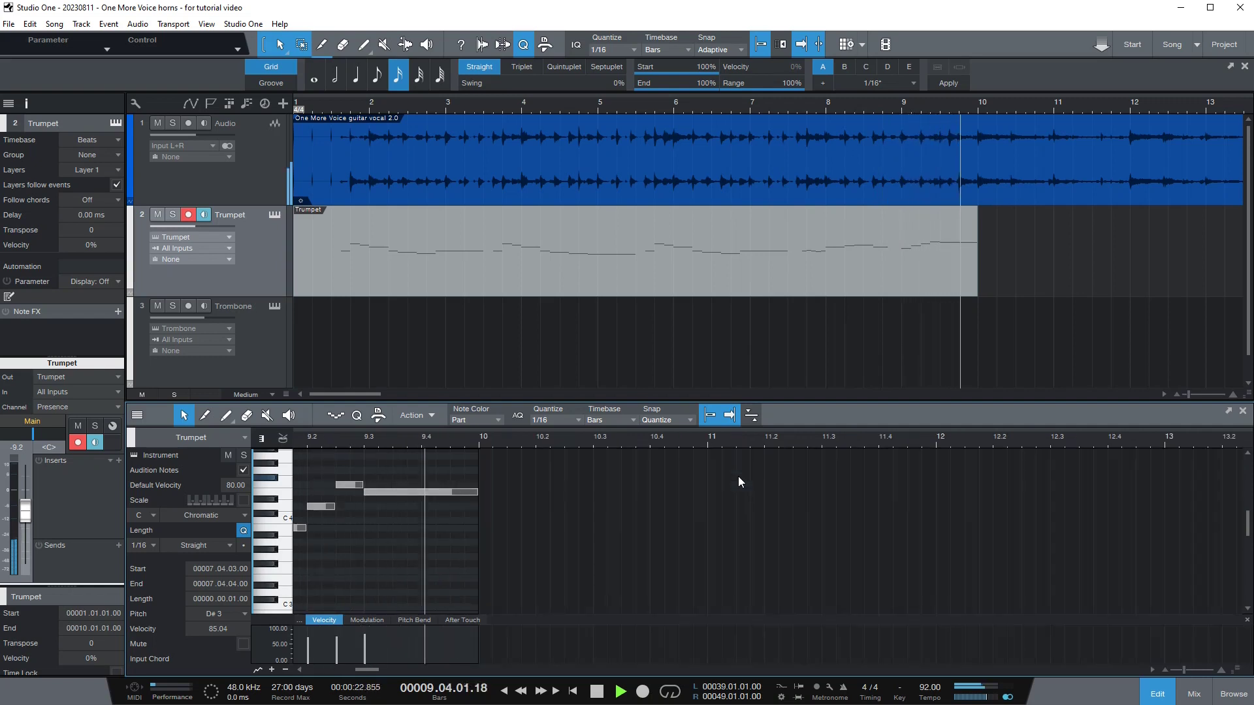
key("space")
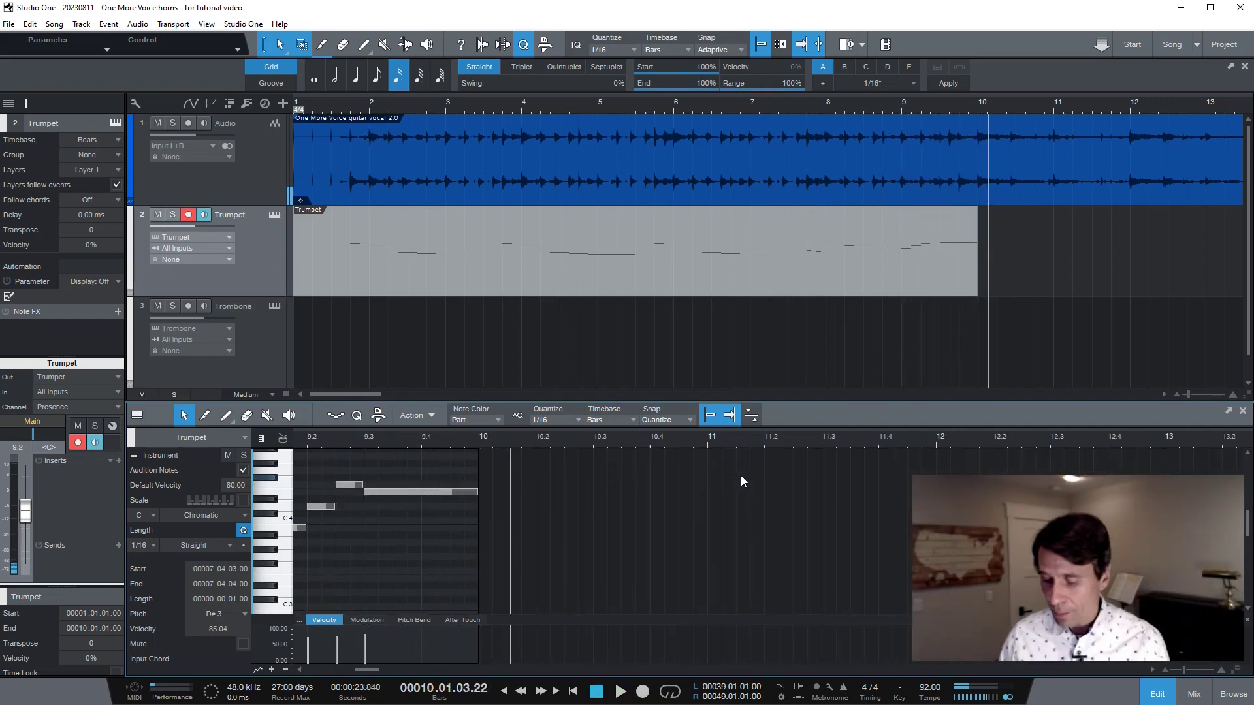
Record the Trombone part from the start of the song through bar 9
key("comma")
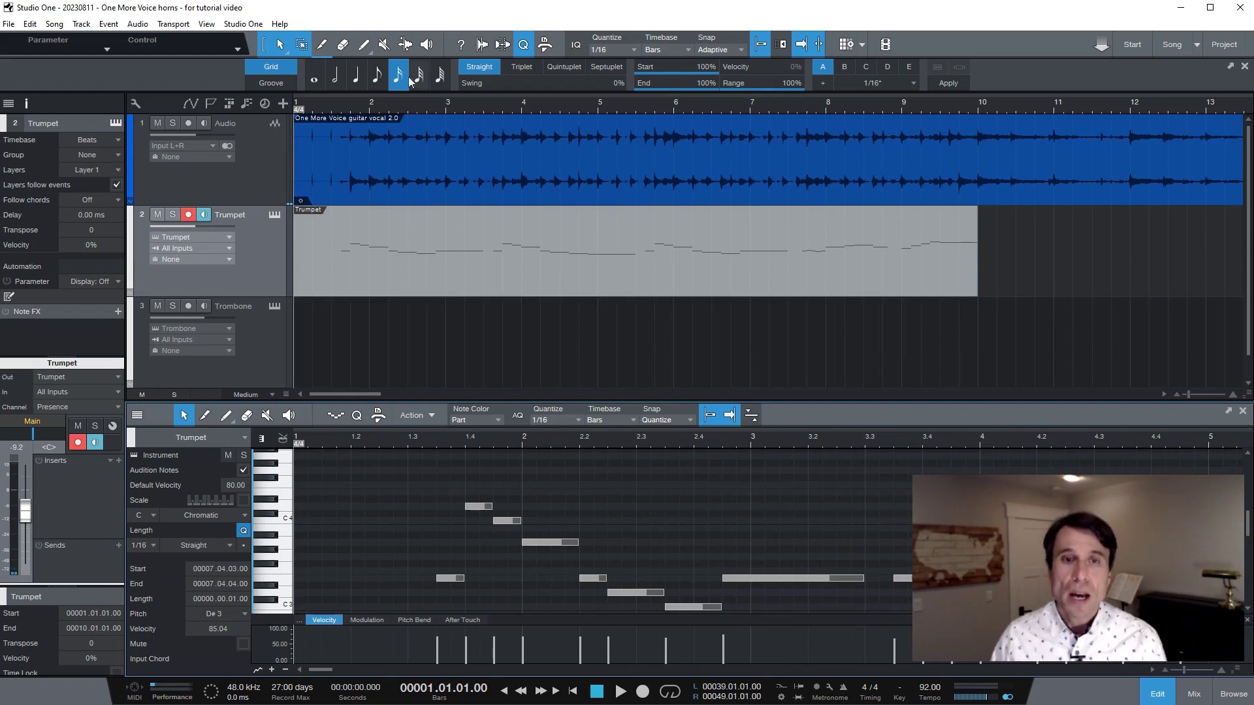
left_click(274, 357)
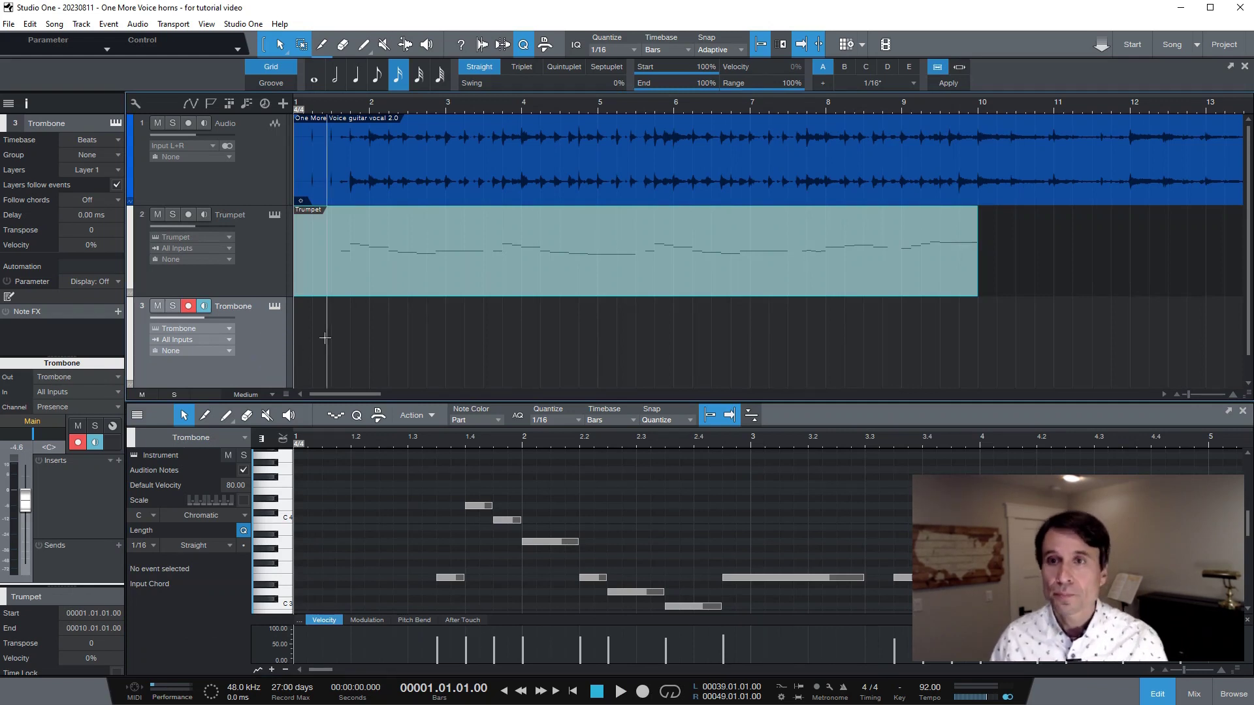
key("KP_Multiply")
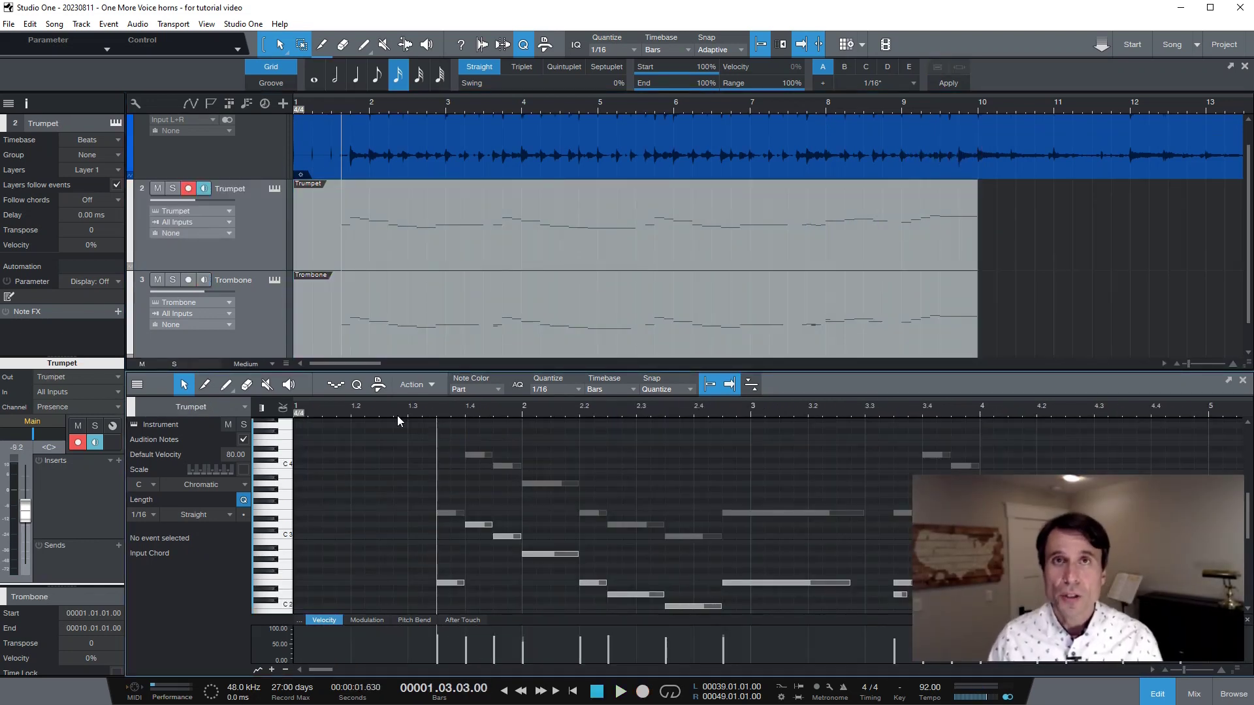
Play back both horn parts, delete the trombone's stray short D2 note on beat 3 of bar 3, and replay from bar 3
key("Home")
key("space")
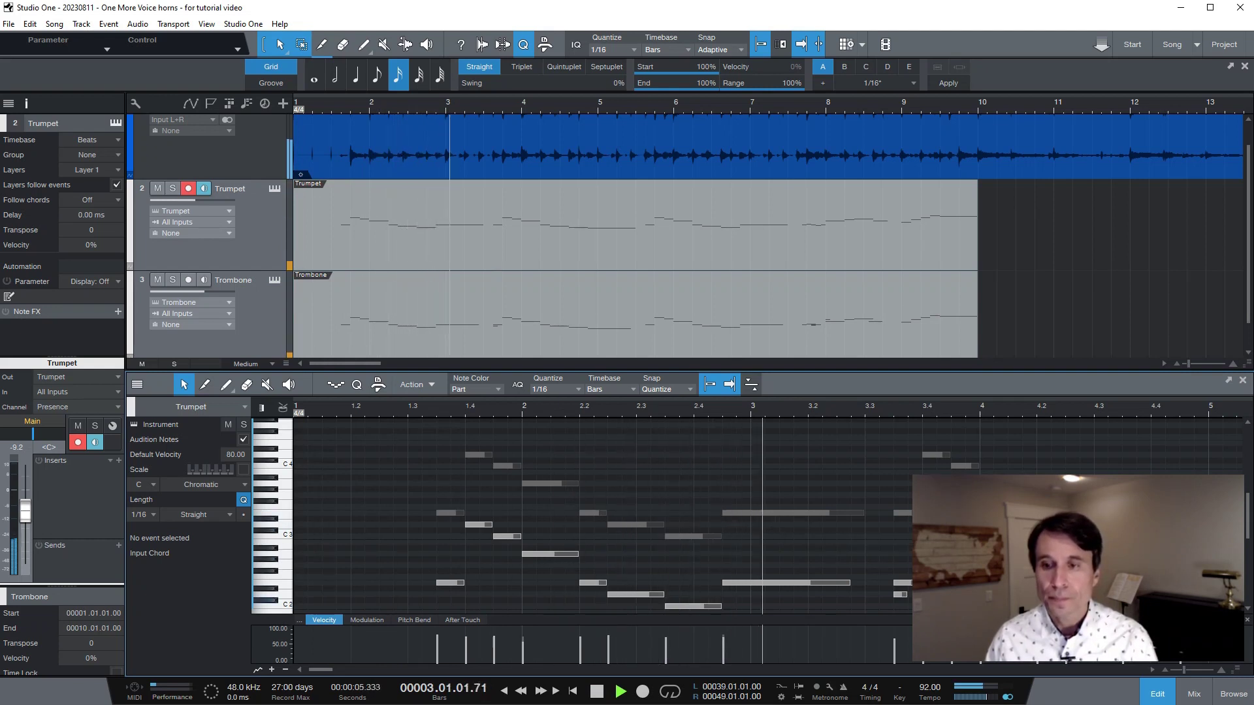
key("space")
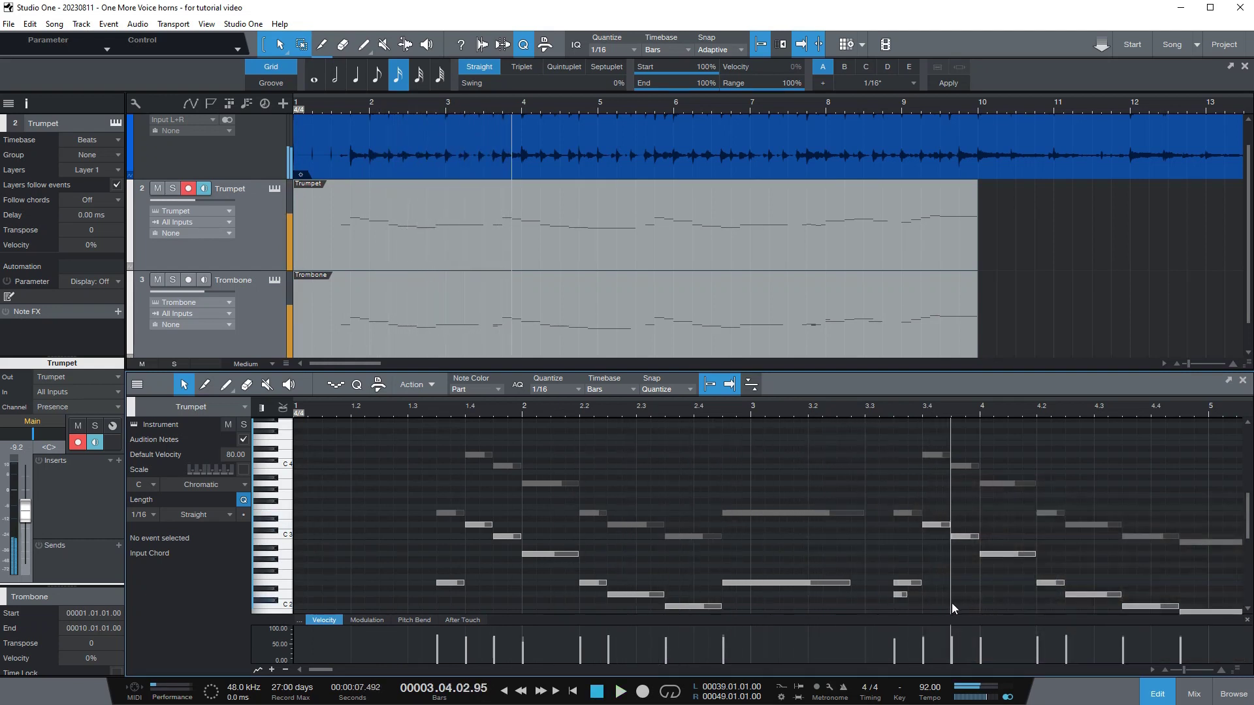
left_click(900, 594)
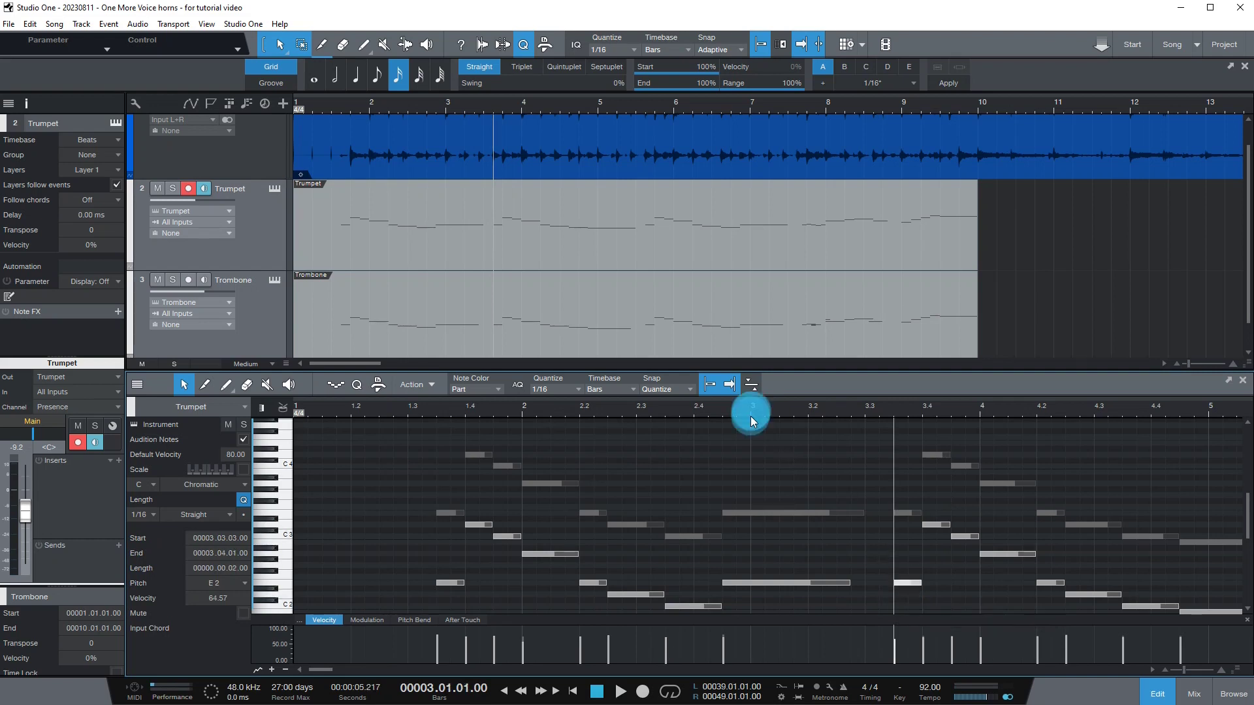
key("space")
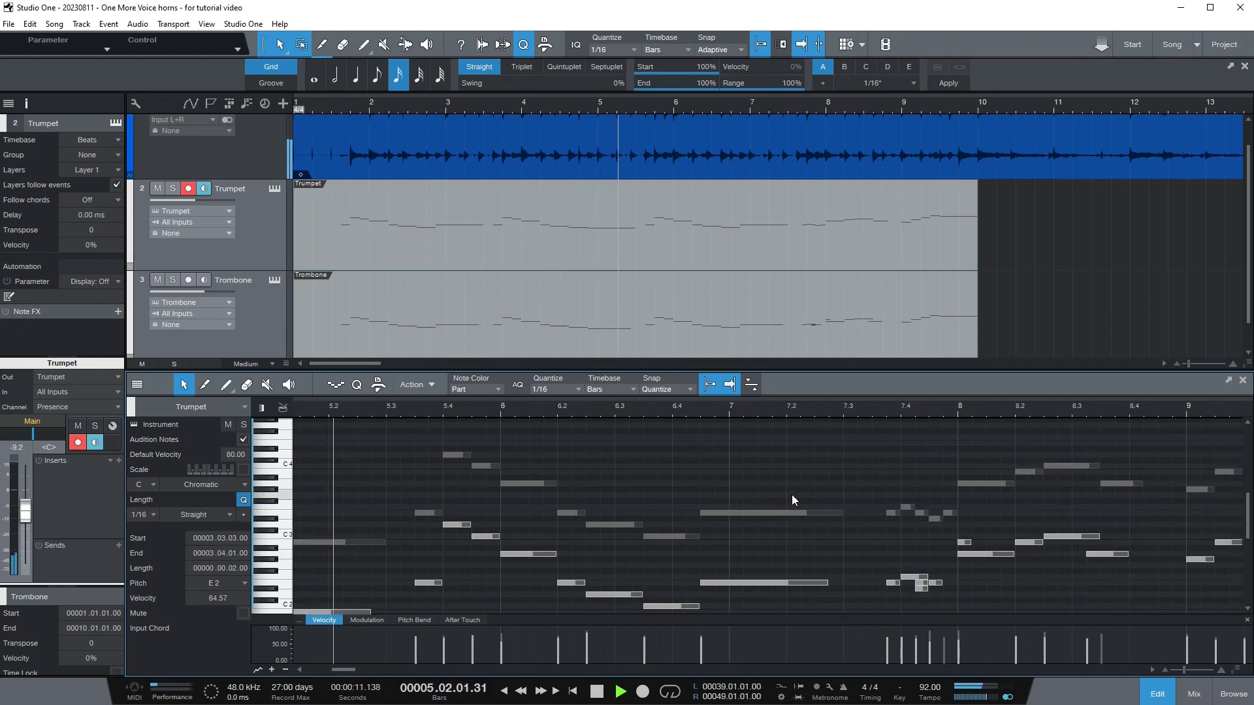
key("space")
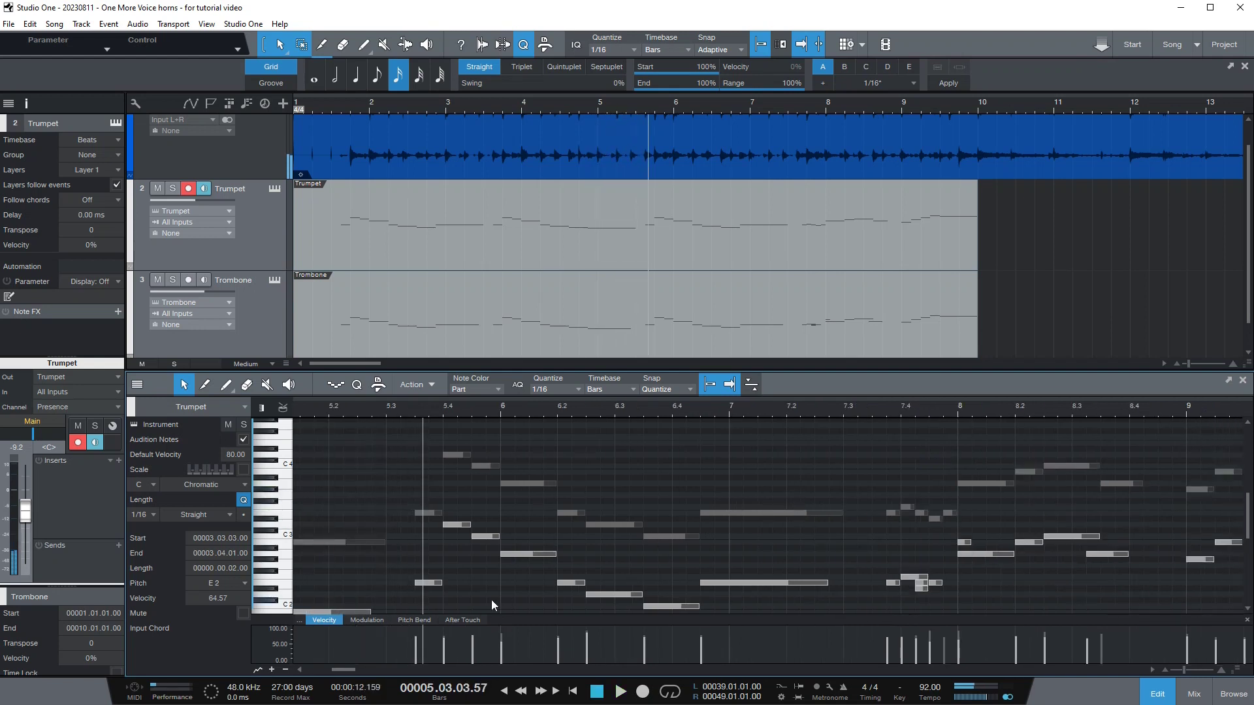
Extend the trombone's long B1 note from bar 4 to end at 5.3.1, then replay the phrase
scroll(431, 554, "down", 1)
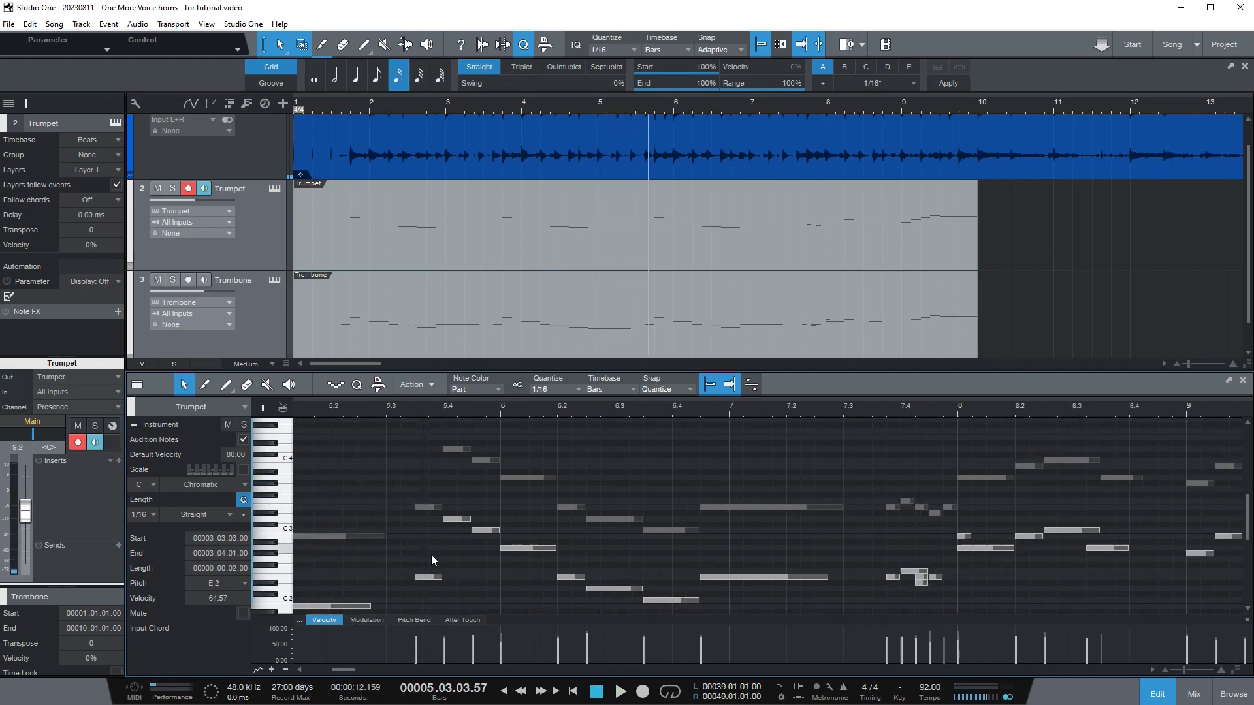
scroll(431, 554, "down", 1)
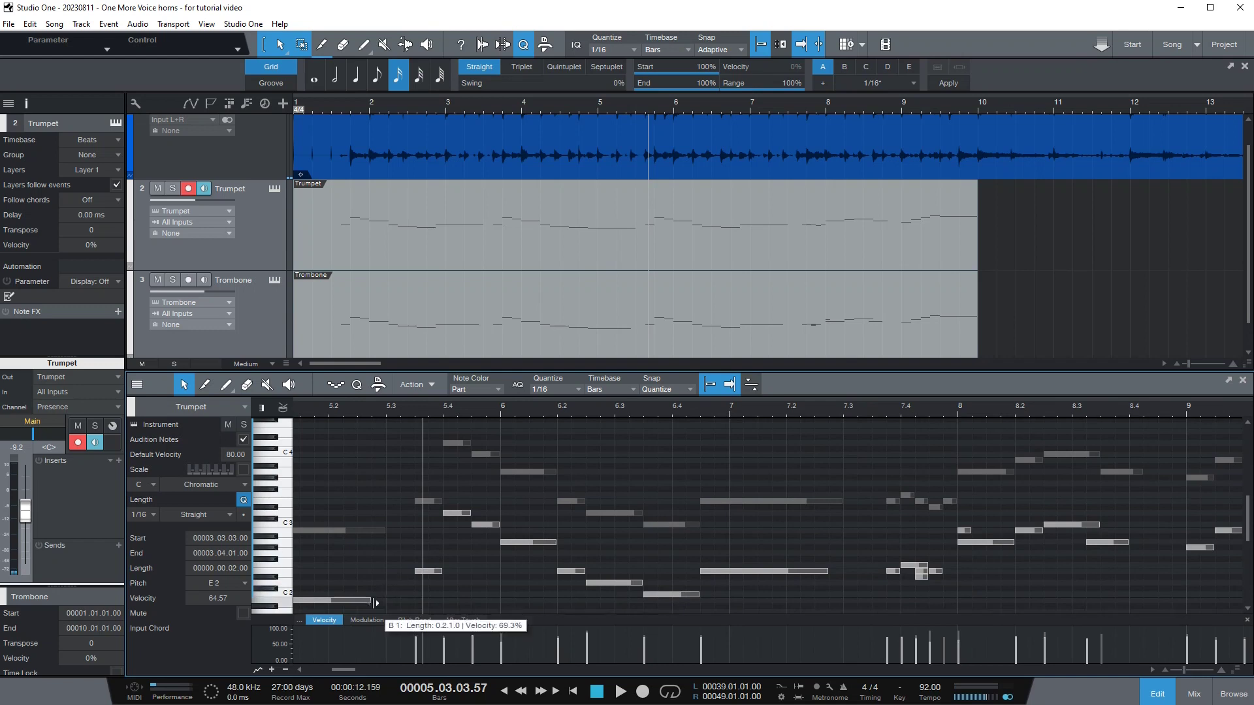
left_click_drag(376, 602, 380, 599)
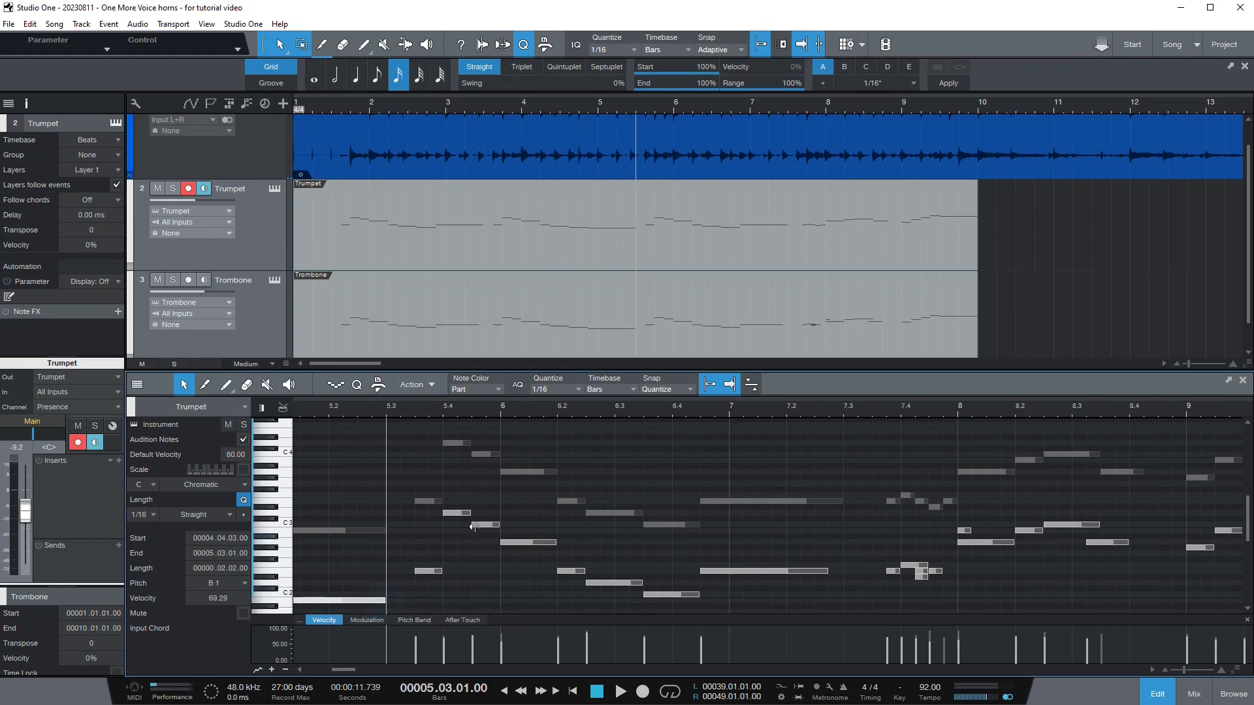
key("space")
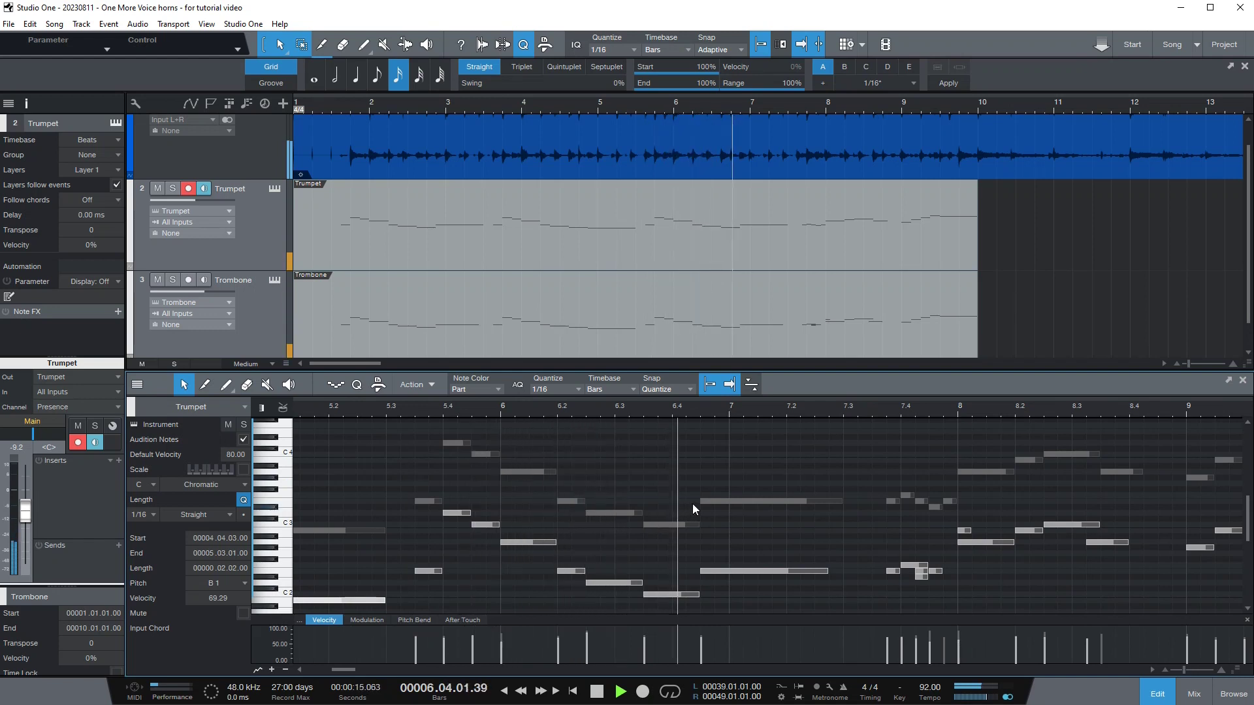
key("space")
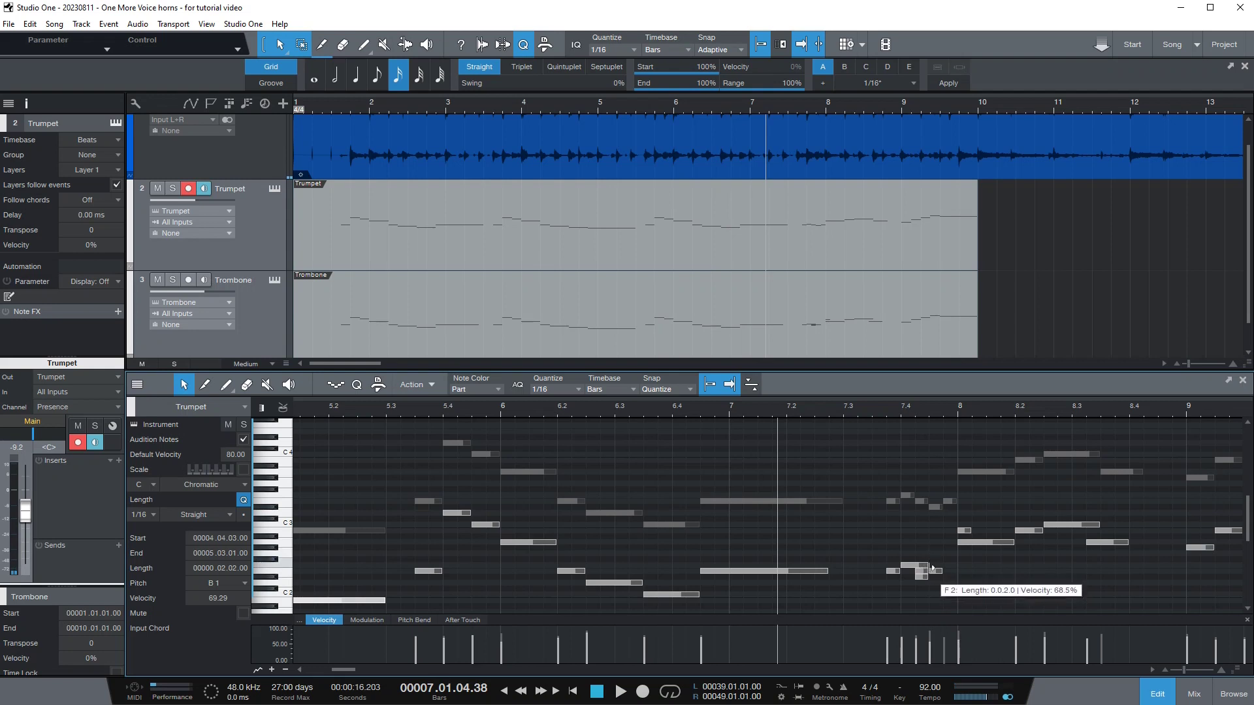
Separate the trombone's overlapping notes in beat 4 of bar 7, with F2 as a sixteenth and D2 at 7.4.3, and replay from bar 6
left_click_drag(928, 565, 947, 588)
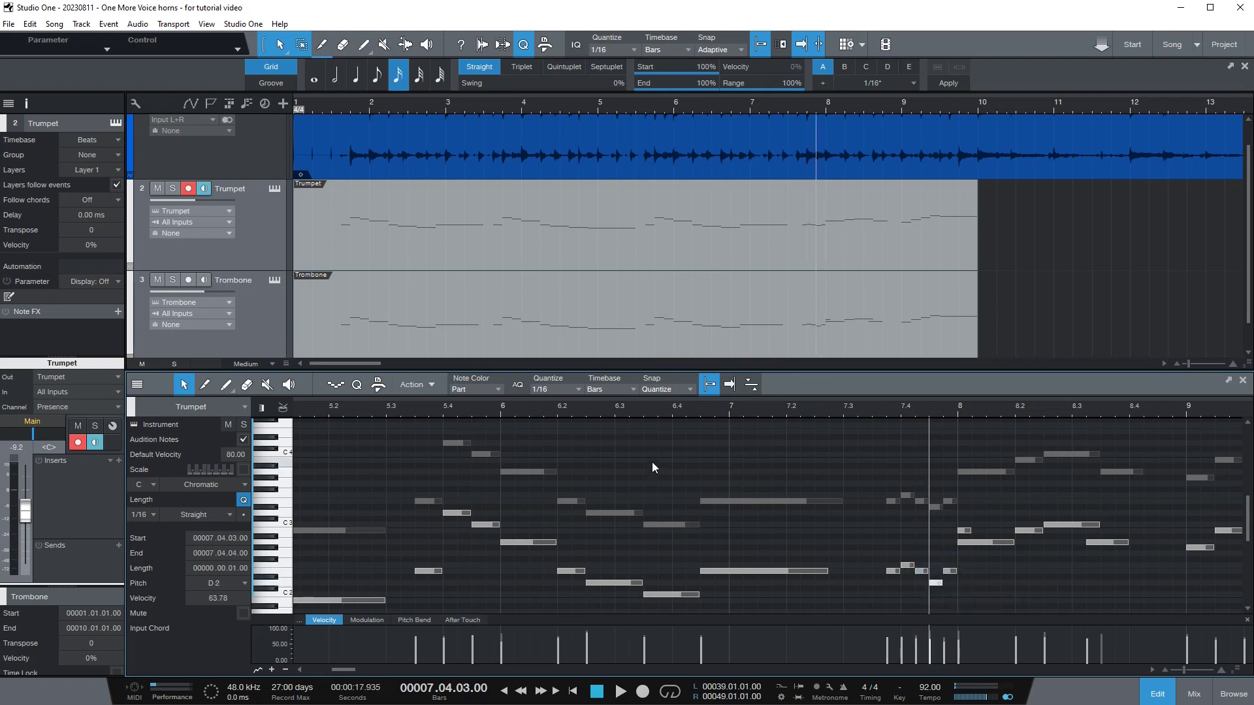
left_click(500, 409)
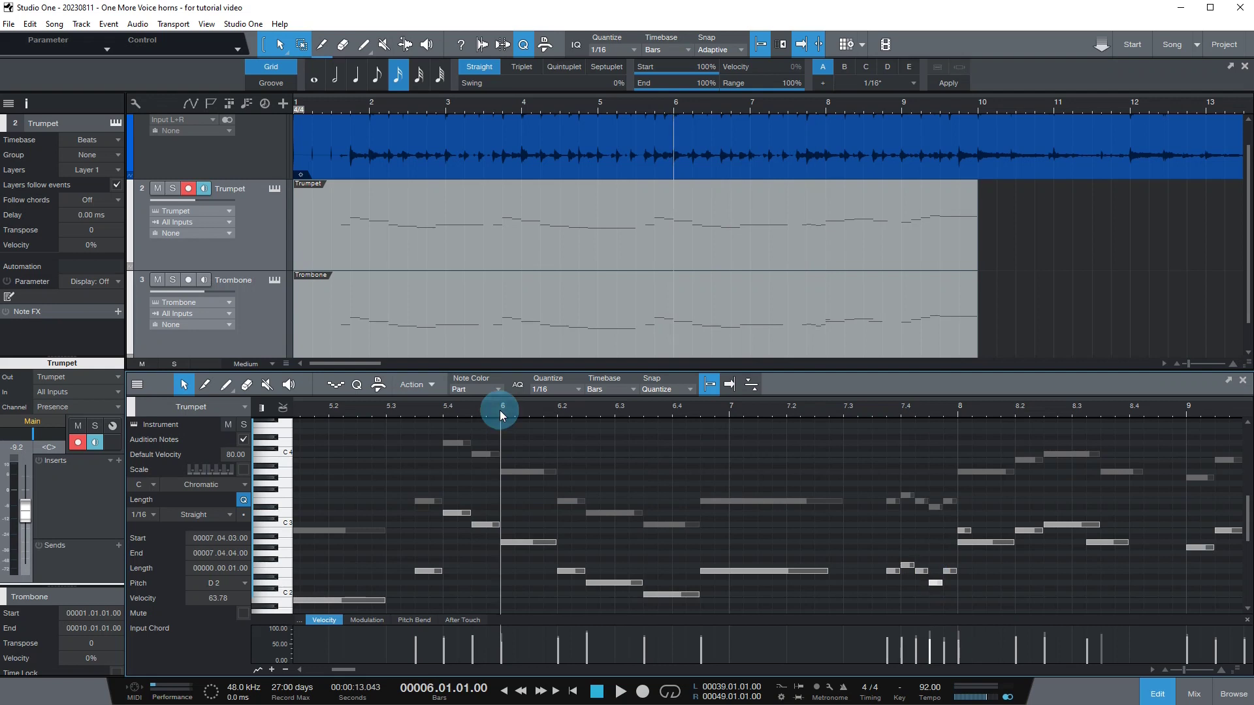
key("space")
Extend the trombone's long E2 note starting at 6.4.3 to end at 7.3.1 and replay from bar 6
left_click_drag(830, 572, 842, 571)
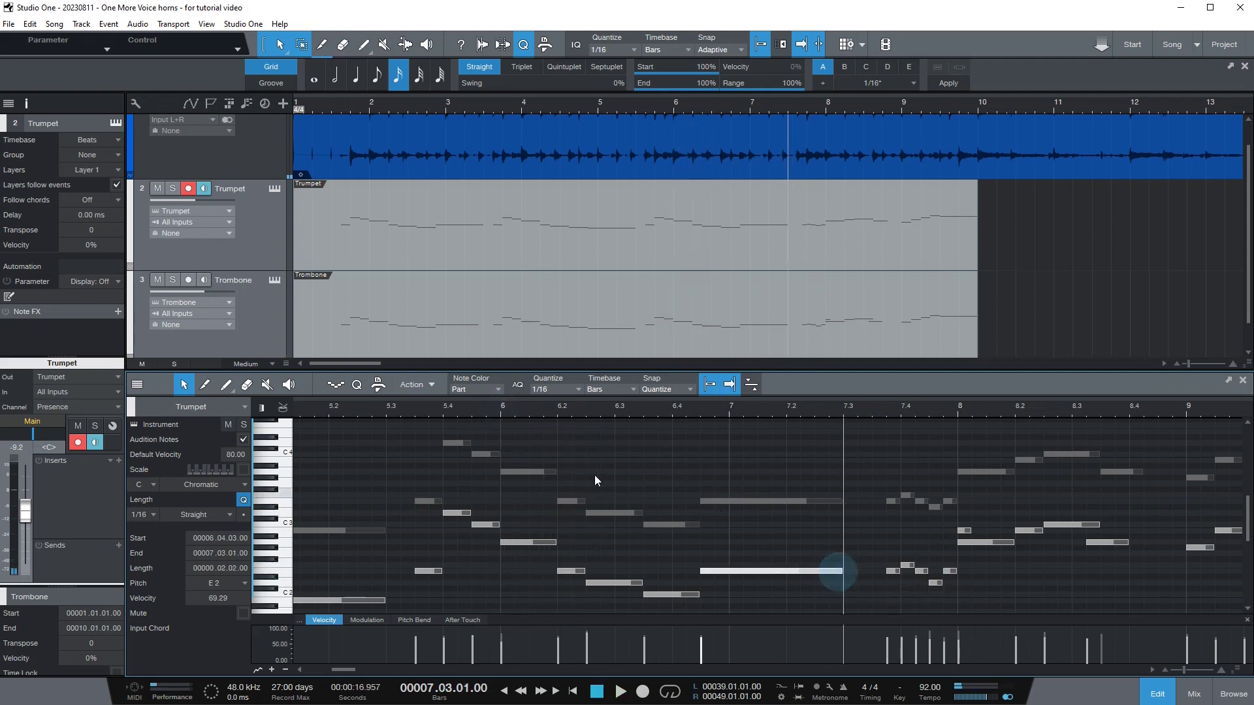
left_click(501, 415)
key("space")
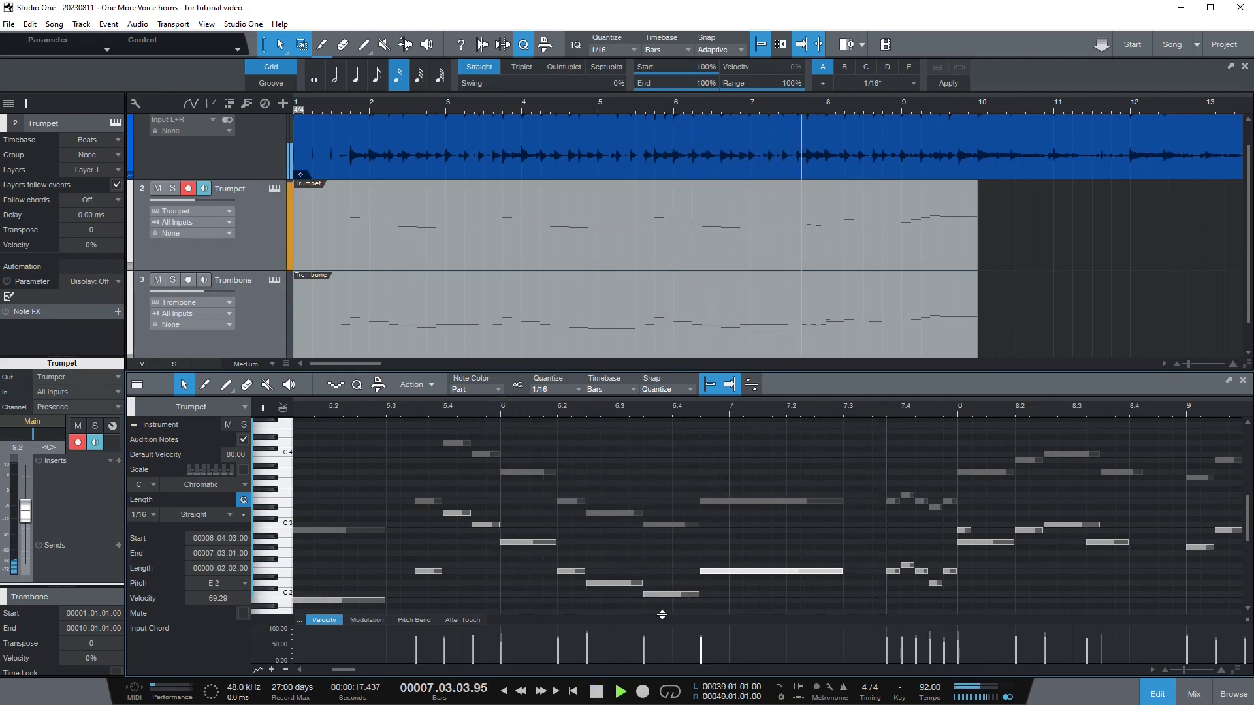
key("space")
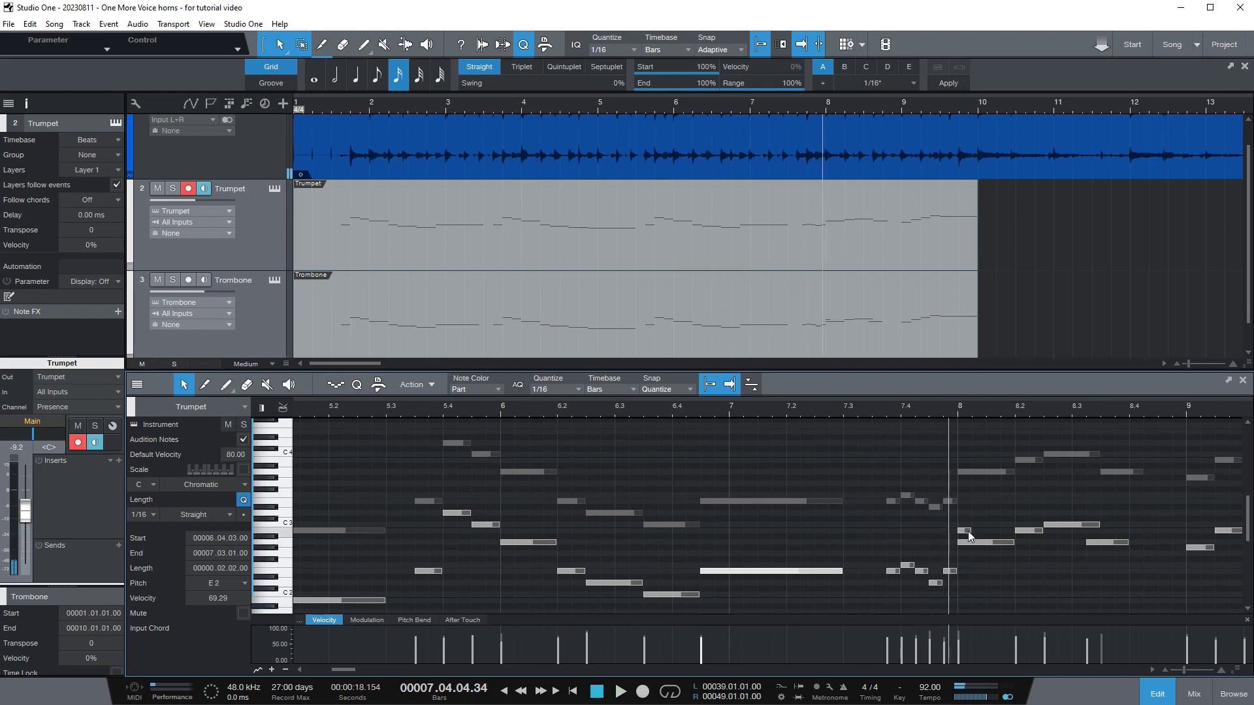
Delete the trombone's extra short B2 note at the start of bar 8 and replay from bar 7
left_click(967, 531)
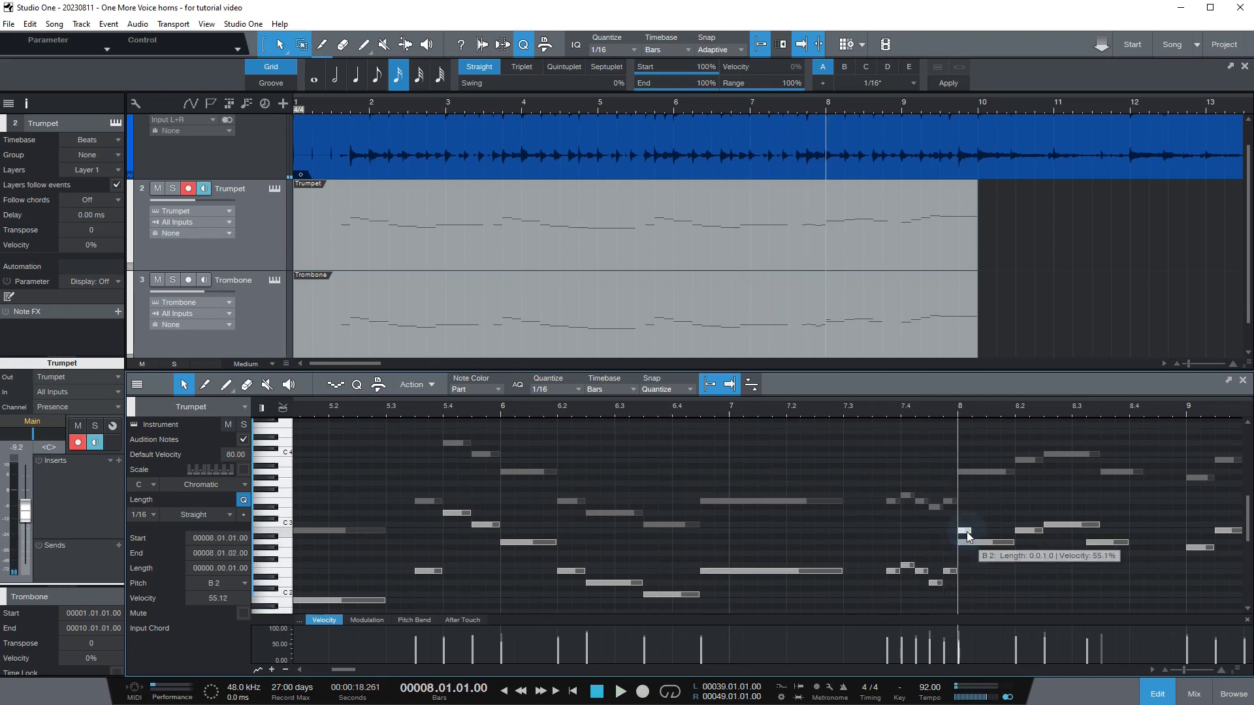
key("Delete")
key("space")
key("space")
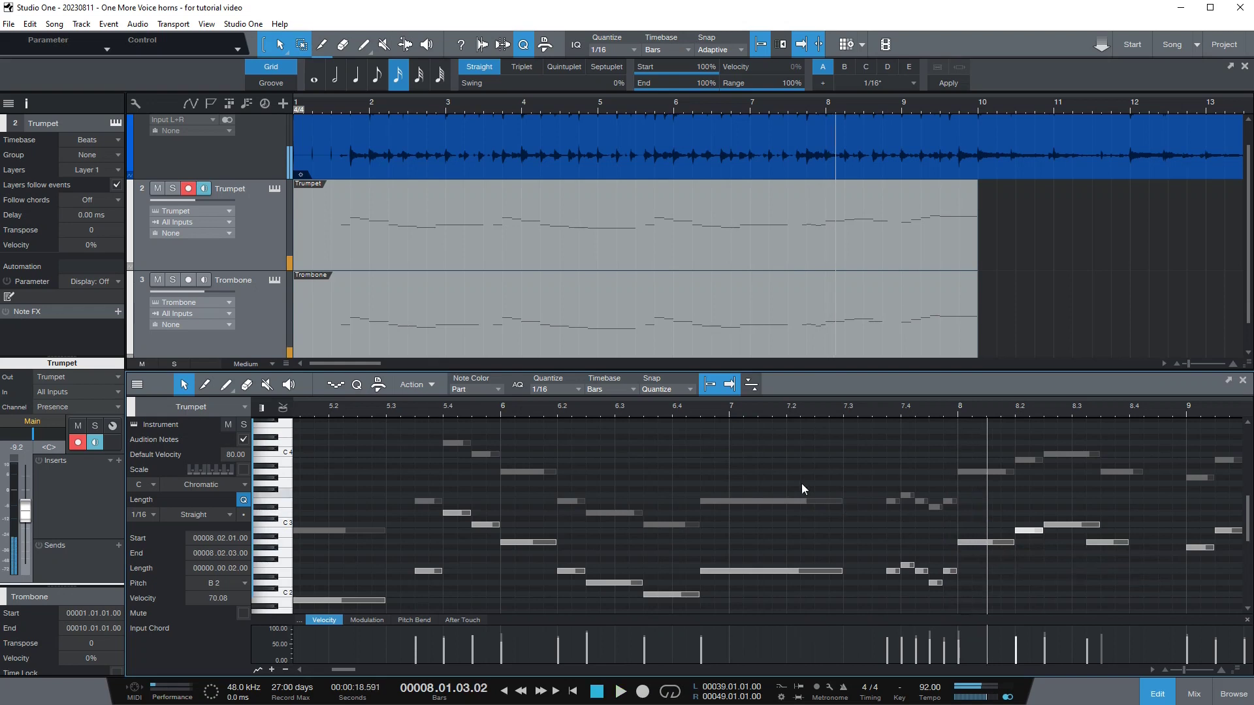
left_click(729, 414)
key("space")
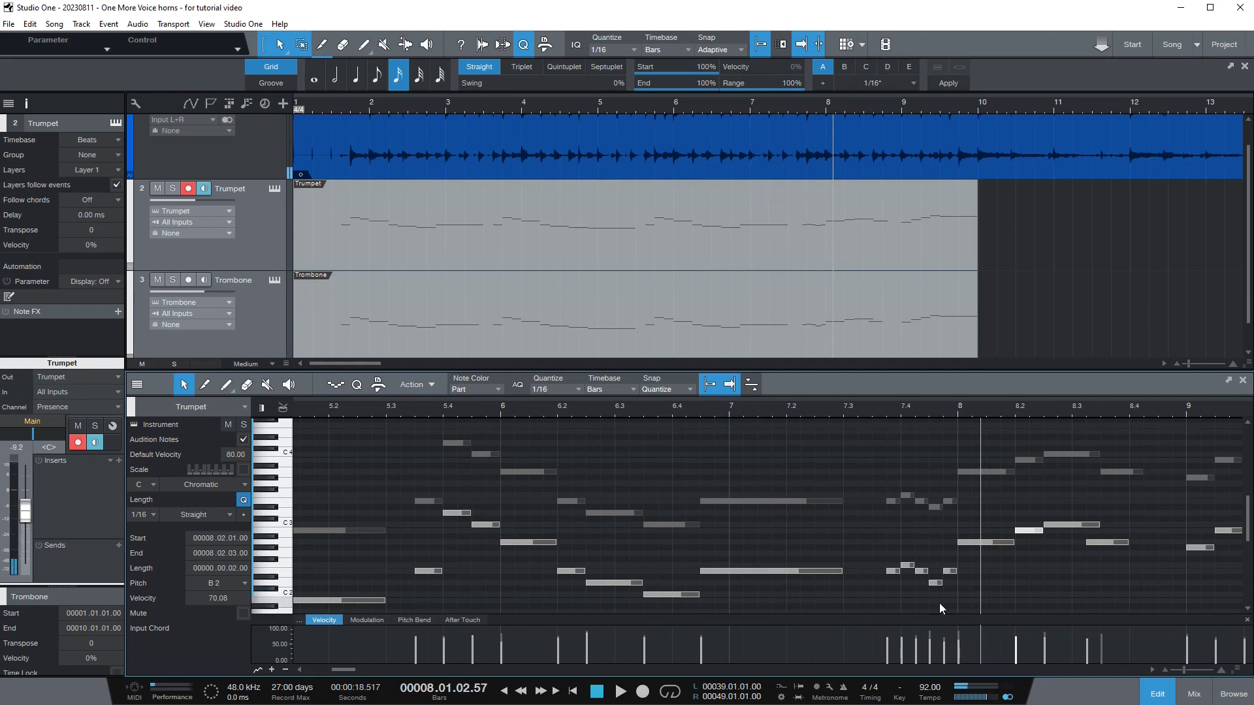
Raise the trombone's D2 note at 7.4.3 to D#2 and replay from bar 7
left_click(935, 583)
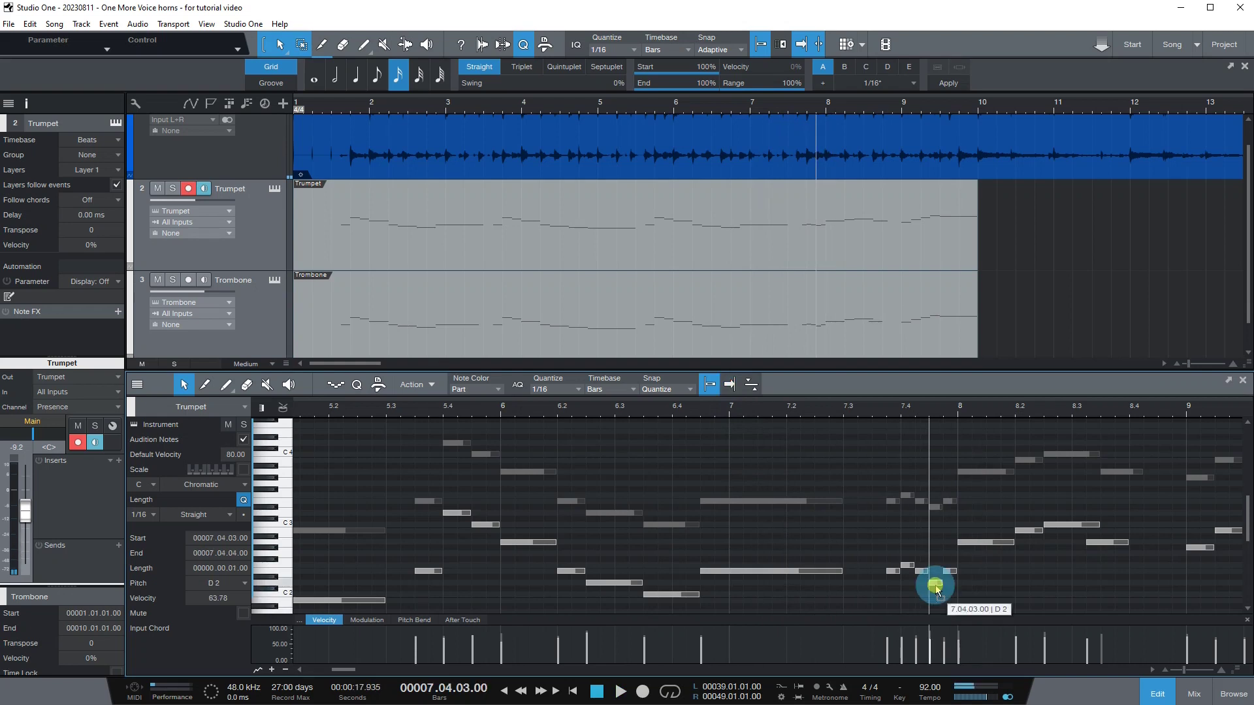
left_click_drag(935, 584, 933, 577)
left_click(730, 409)
key("space")
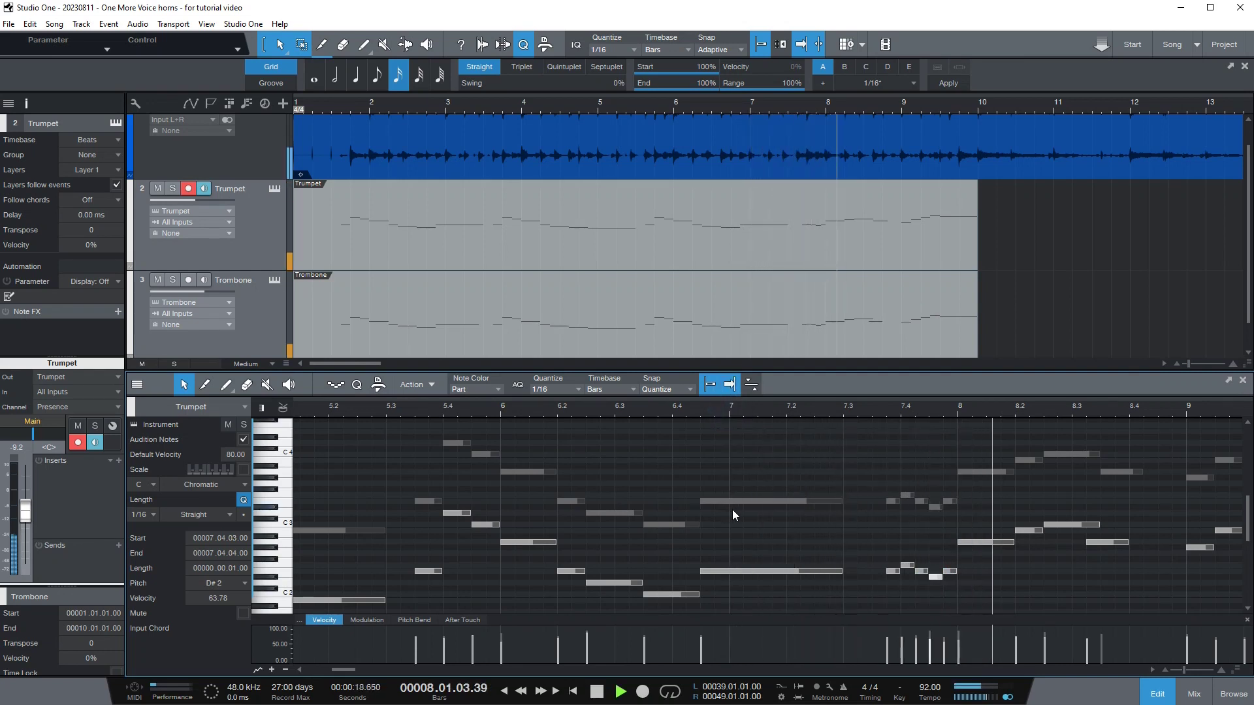
key("space")
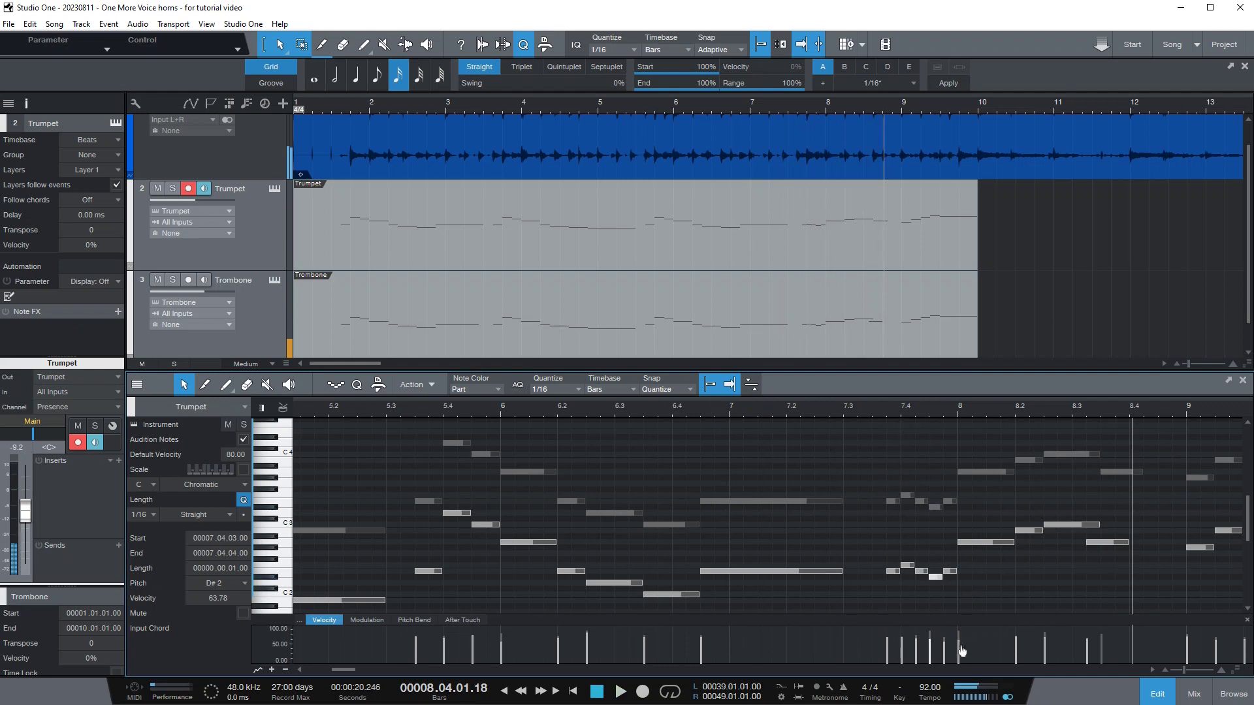
Move the trombone's A2 note in bar 8 to start at 8.3.3, and lengthen the trumpet's A3 above it to end at 8.4.3
left_click(1112, 542)
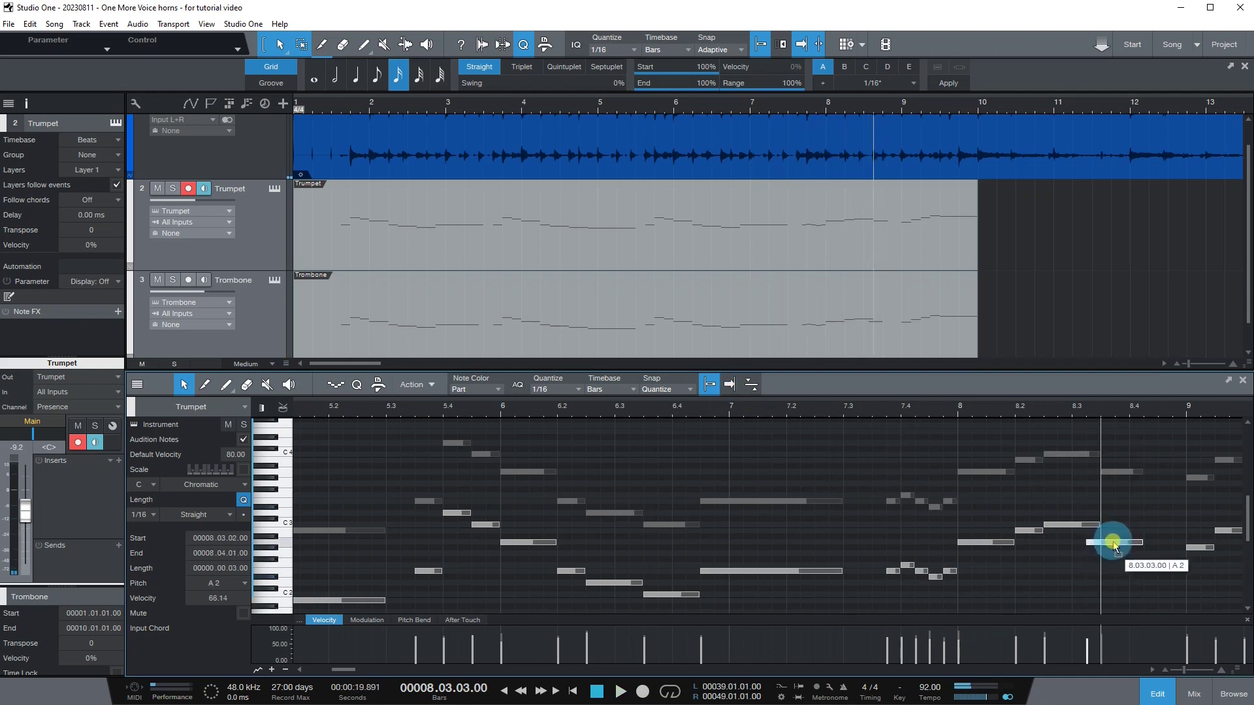
left_click_drag(1113, 548, 1114, 547)
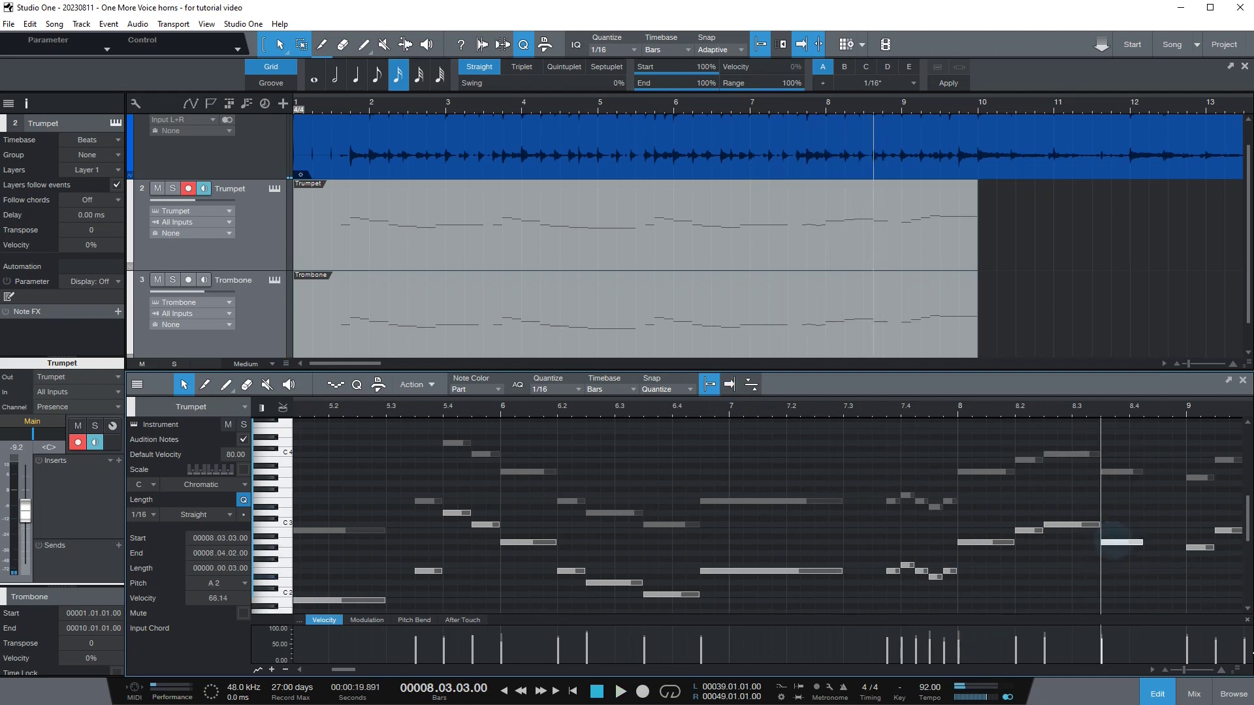
left_click(1143, 472)
left_click_drag(1144, 472, 1155, 474)
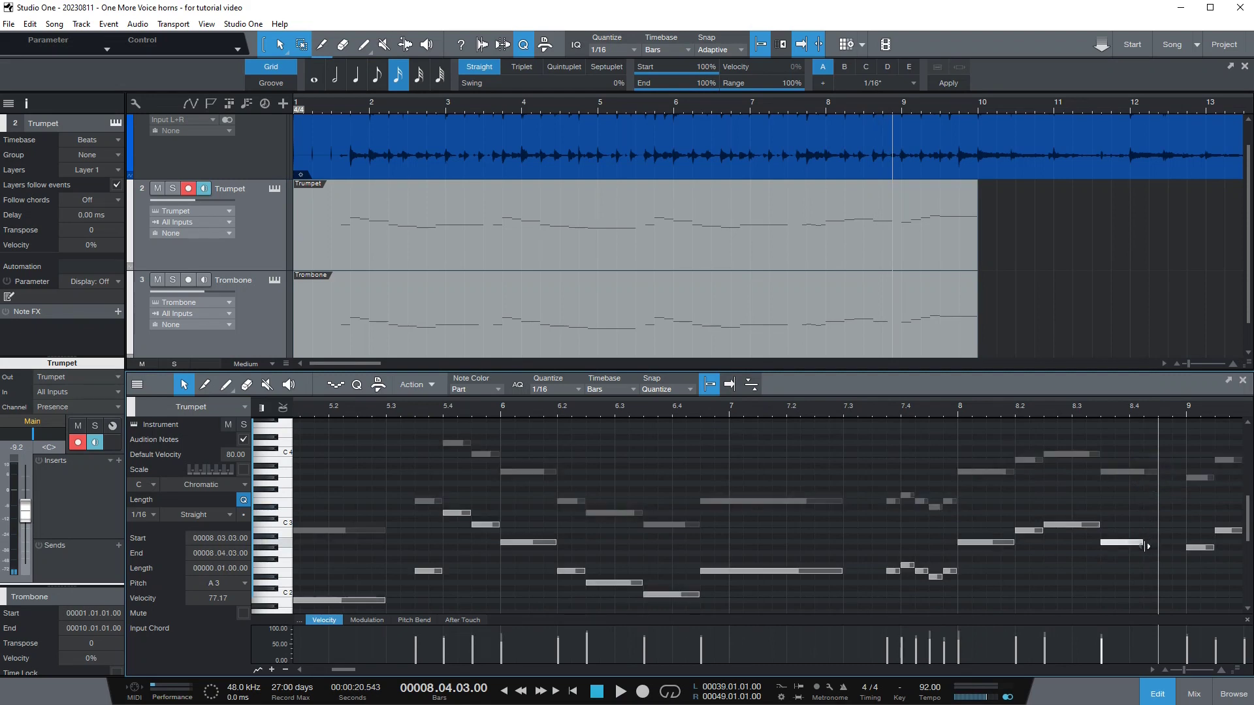